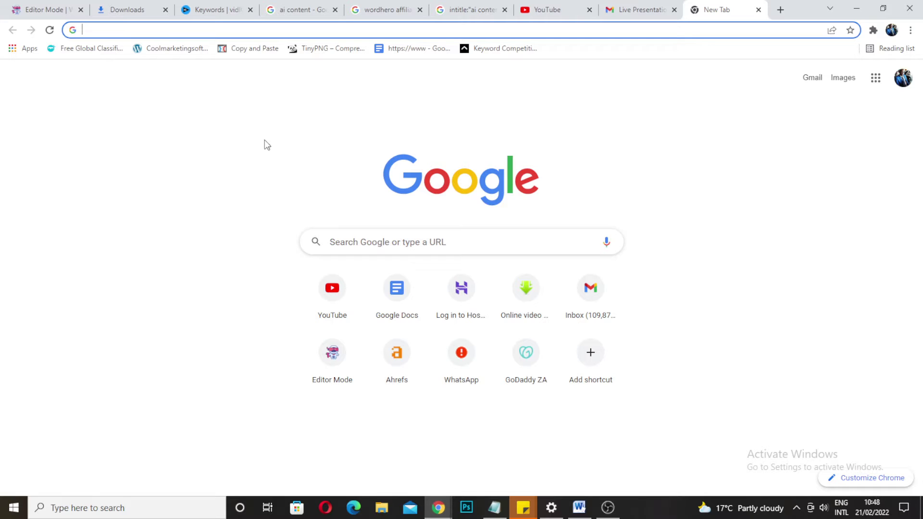
Step: Switch to the Live Presentation Replay email tab to start the Google Maps ranking video
click(642, 10)
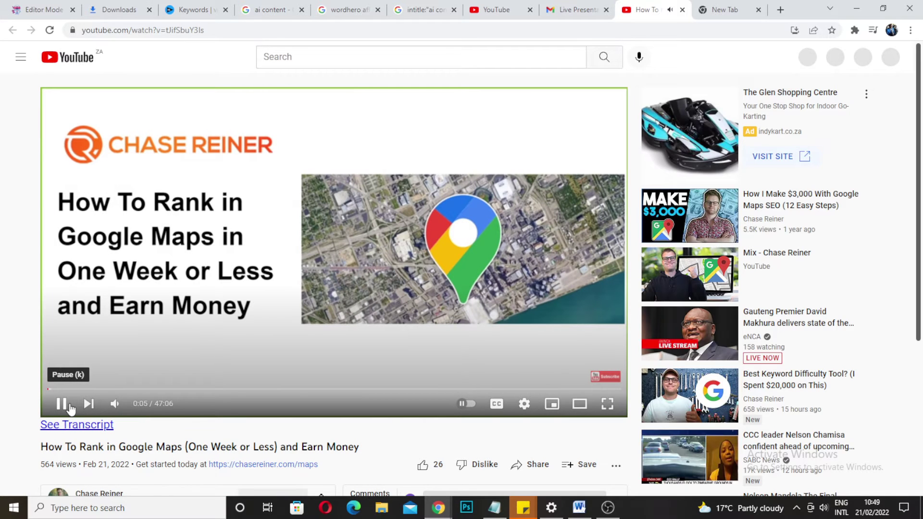
Step: Pause the Google Maps ranking video at six seconds and copy its YouTube address
click(282, 208)
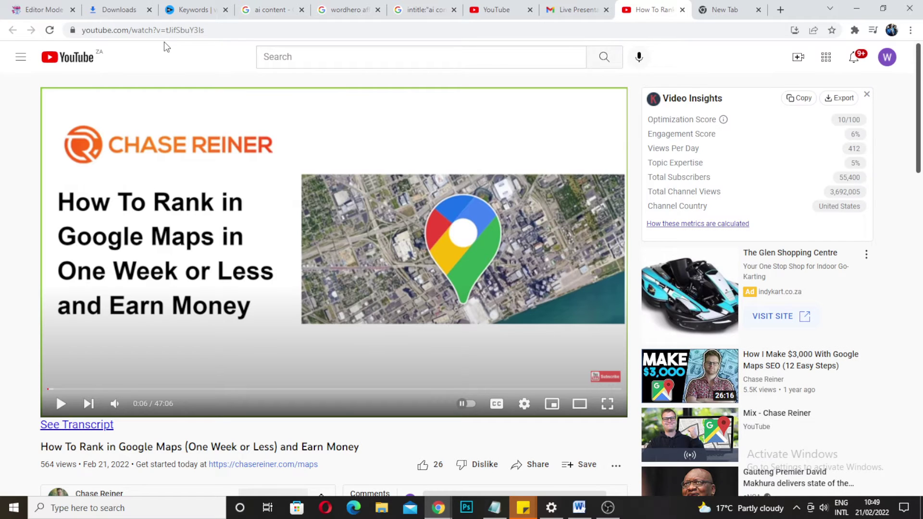
click(194, 29)
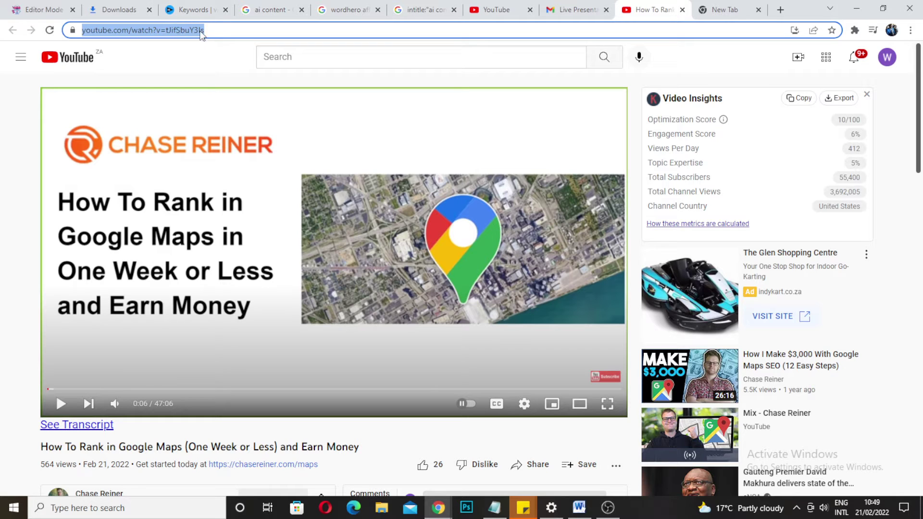
right_click(140, 31)
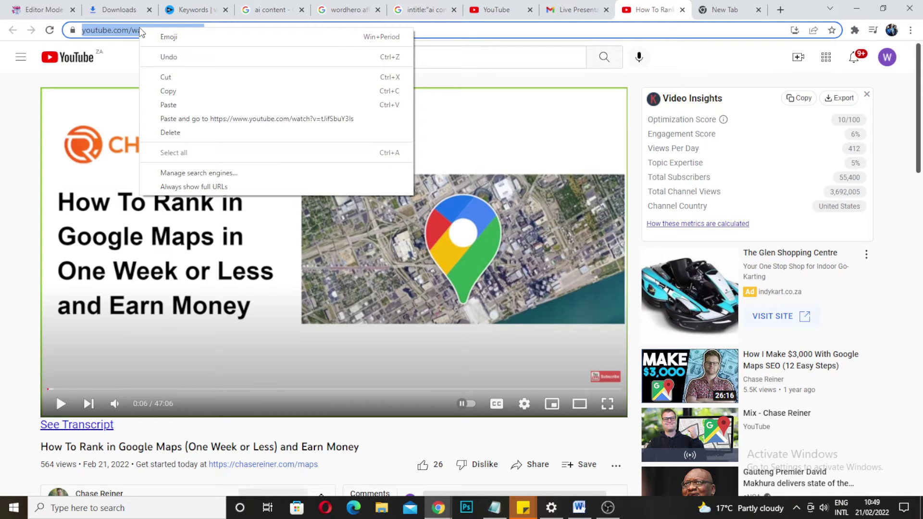
click(183, 96)
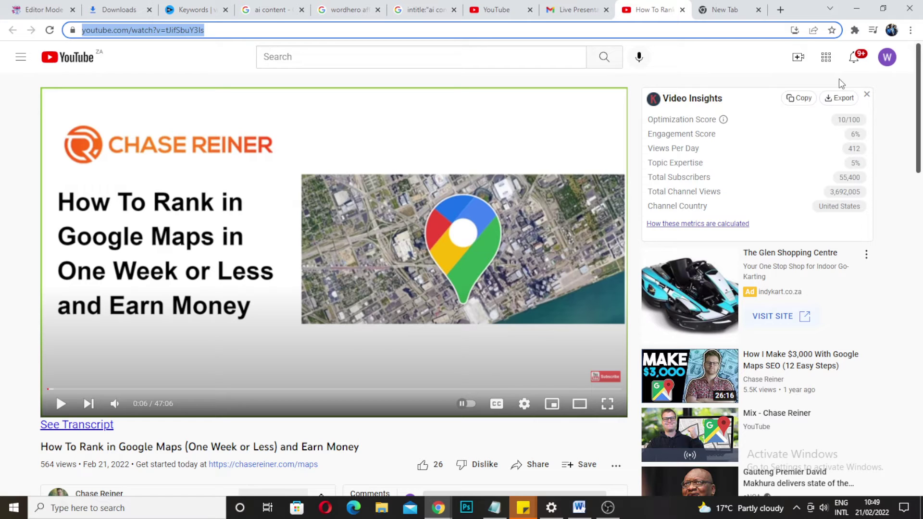
Step: Load savefrom.net in the blank new tab
click(727, 11)
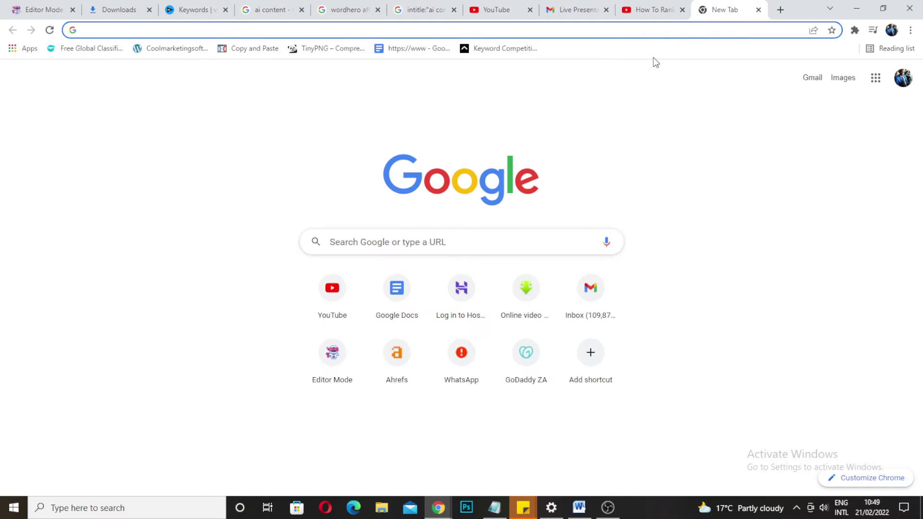
text(sa)
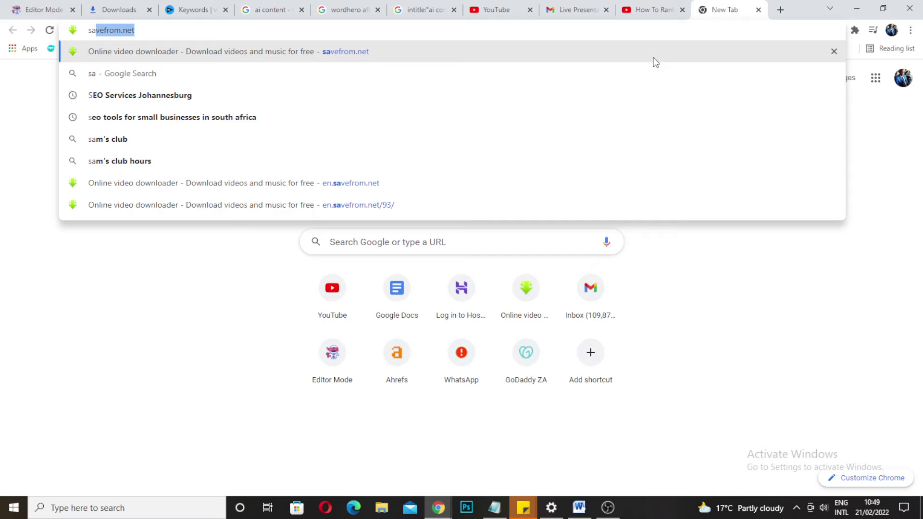
key(Return)
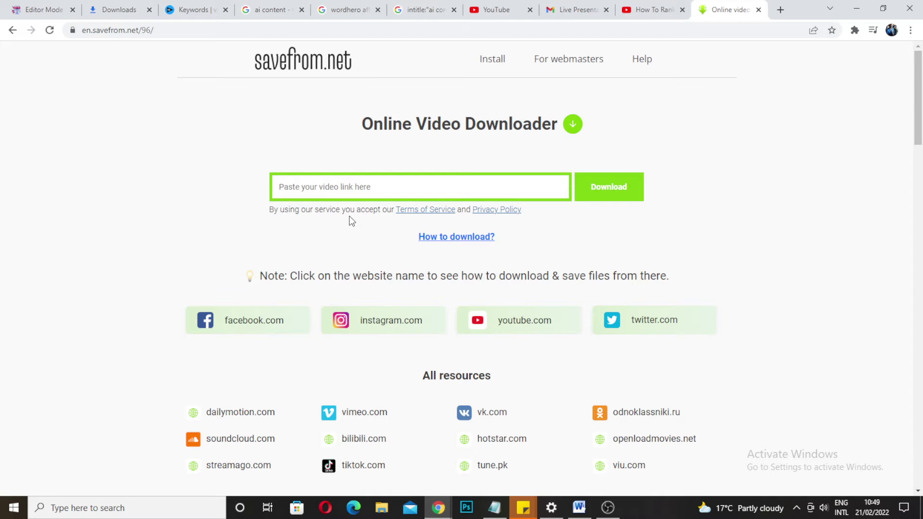
Step: Paste the copied YouTube link into savefrom.net's link field
click(334, 190)
right_click(334, 190)
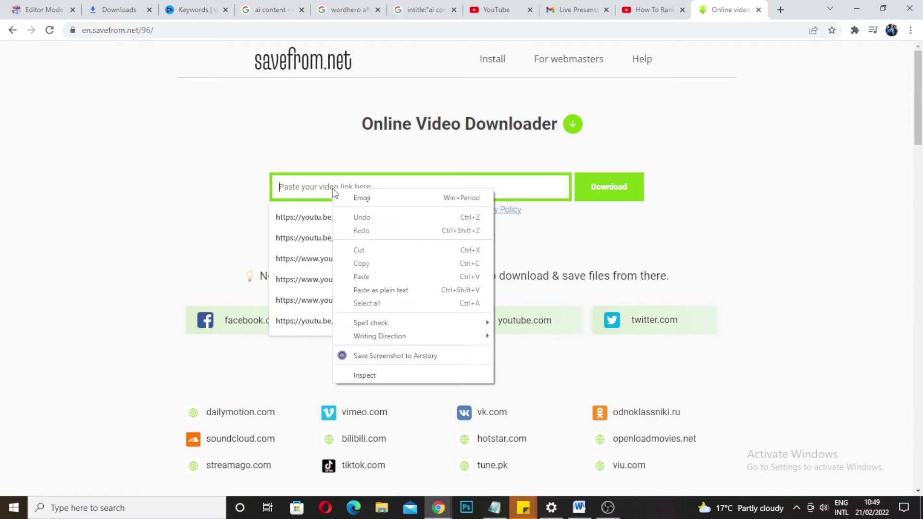
click(308, 190)
right_click(306, 190)
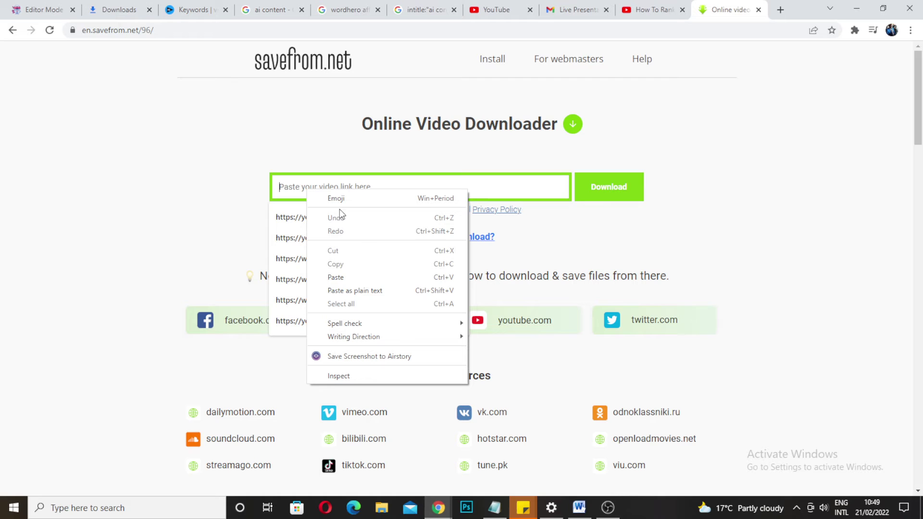
click(360, 278)
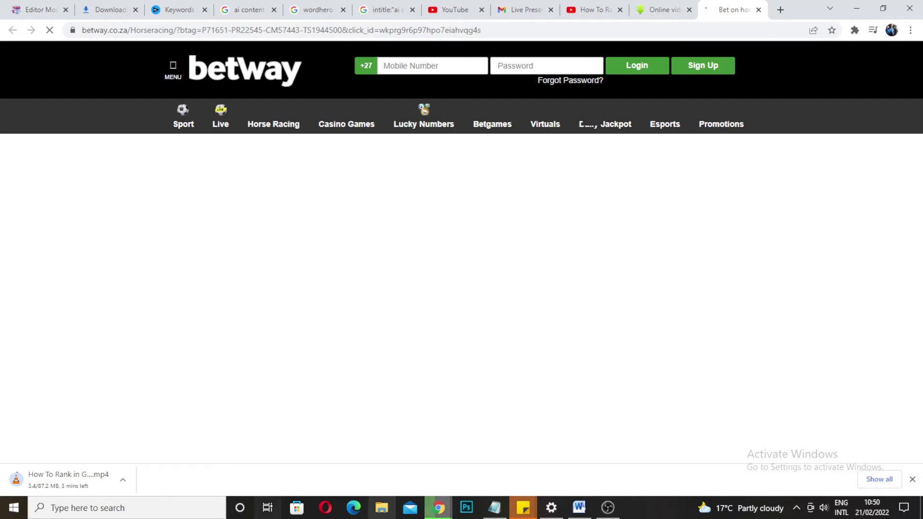
Step: Check the WiFi settings, then close the Betway ad tab while the 87.2 MB MP4 finishes
click(552, 509)
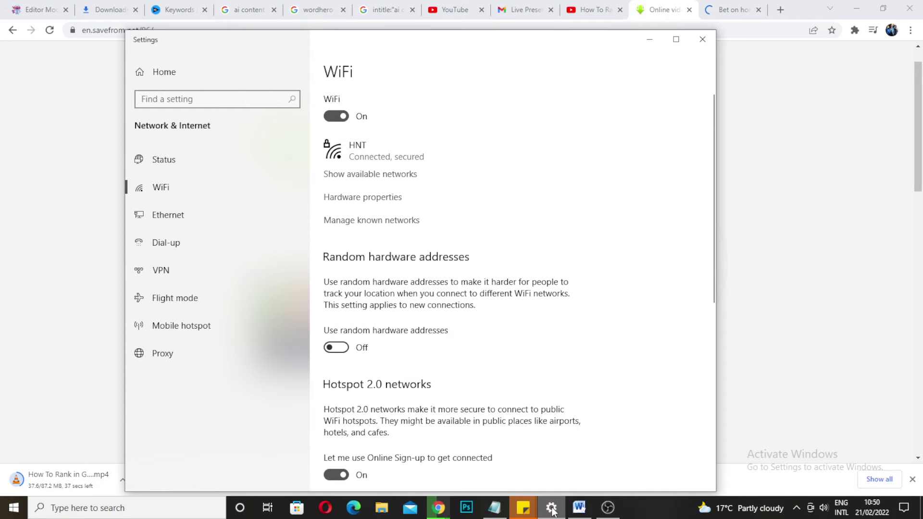
click(551, 509)
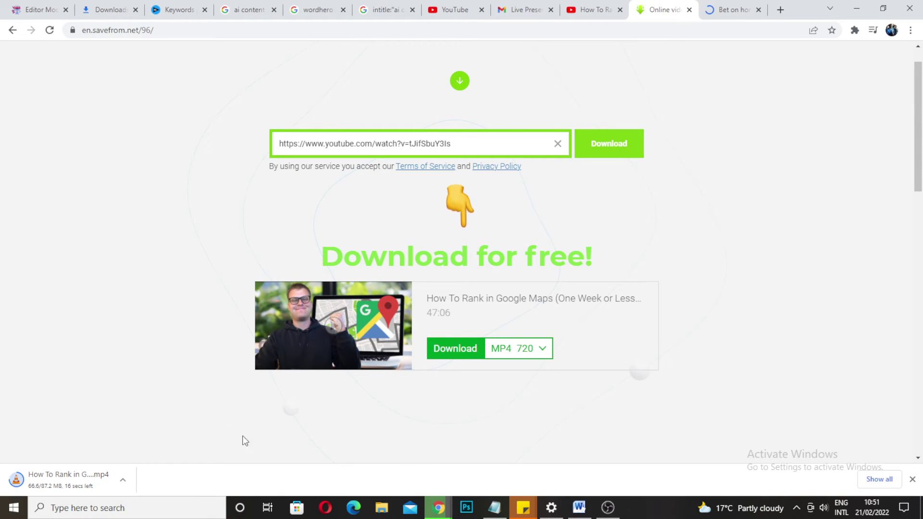
click(734, 10)
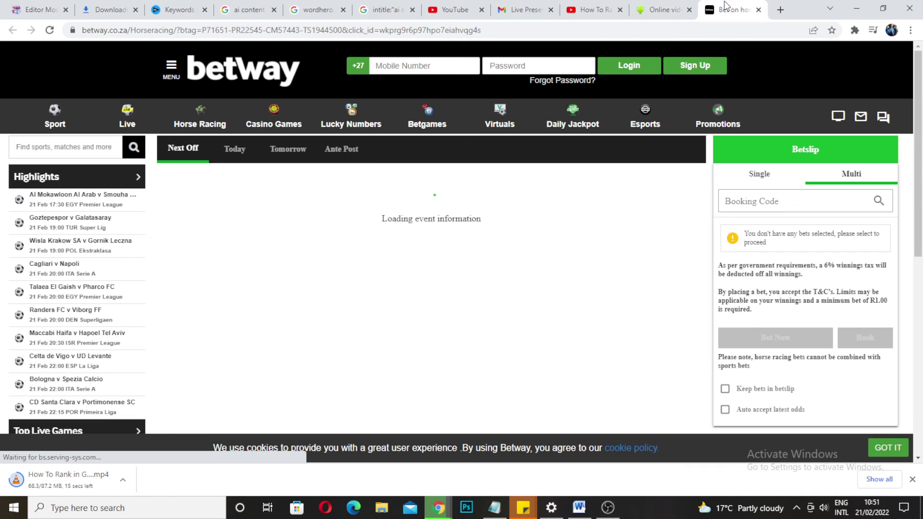
click(759, 10)
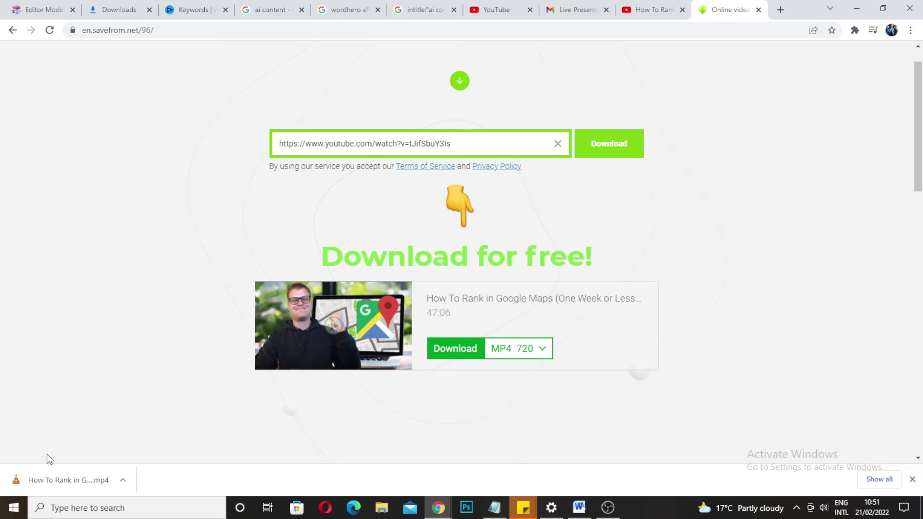
Step: Open the downloaded MP4 in VLC, skim ahead to about 43 minutes and pause at 43:15
click(52, 482)
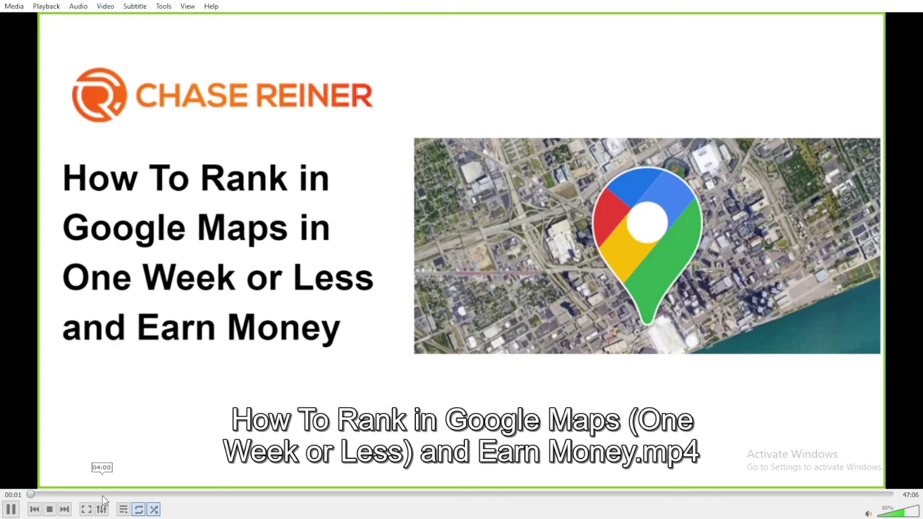
click(101, 494)
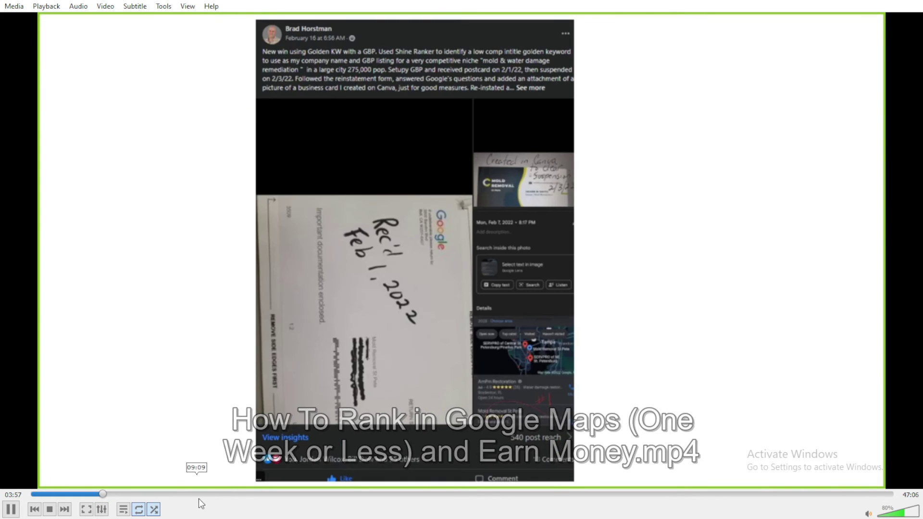
click(213, 494)
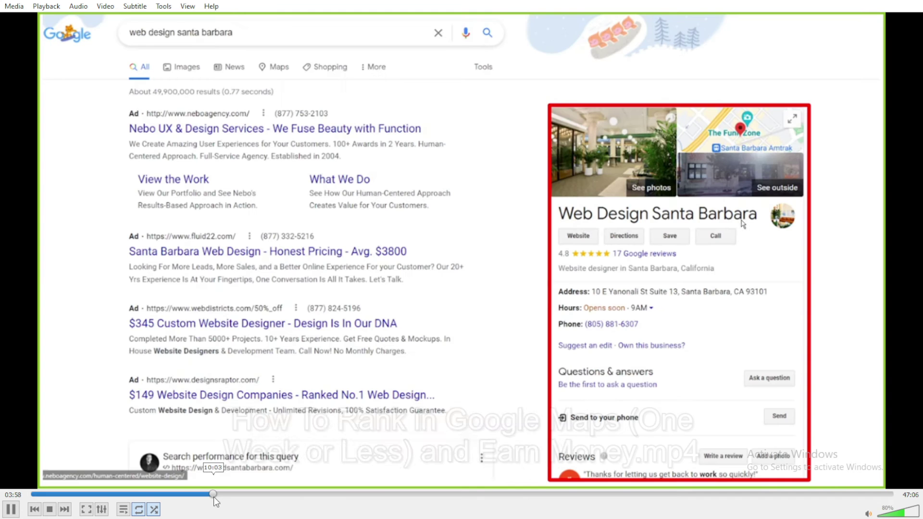
click(520, 493)
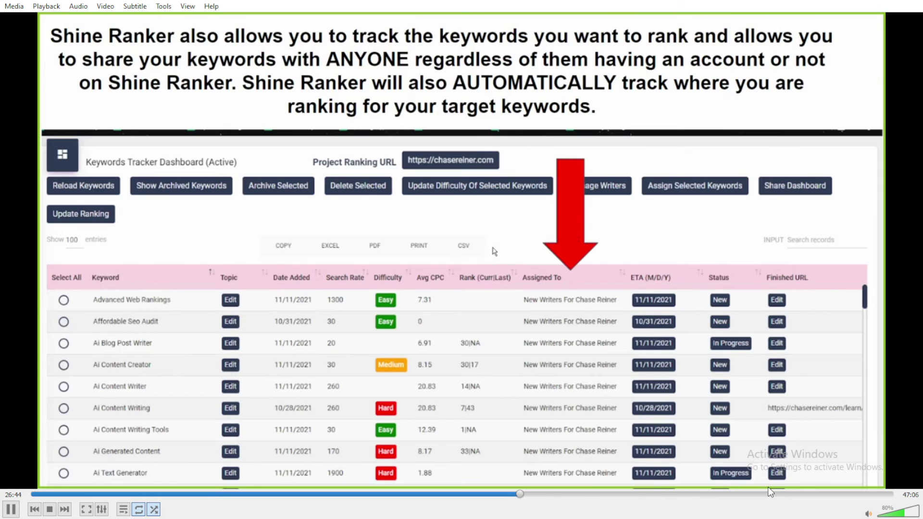
click(773, 494)
click(826, 494)
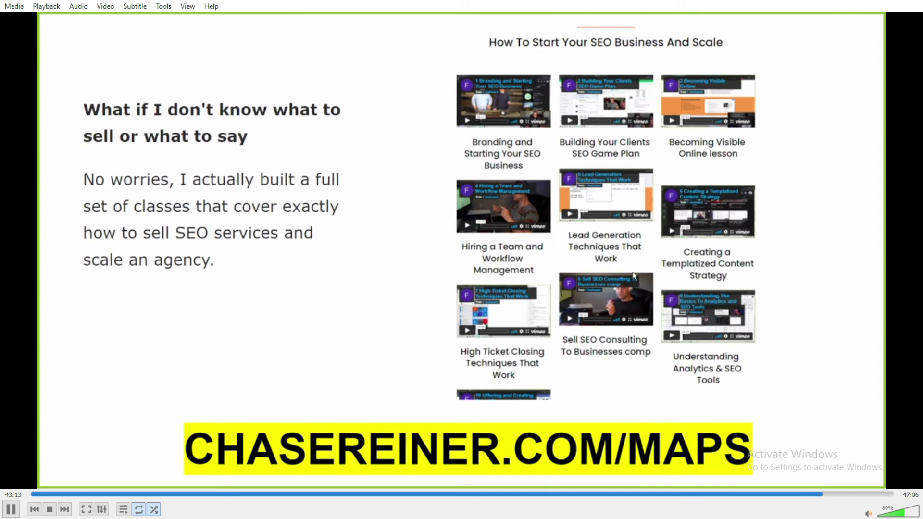
key(space)
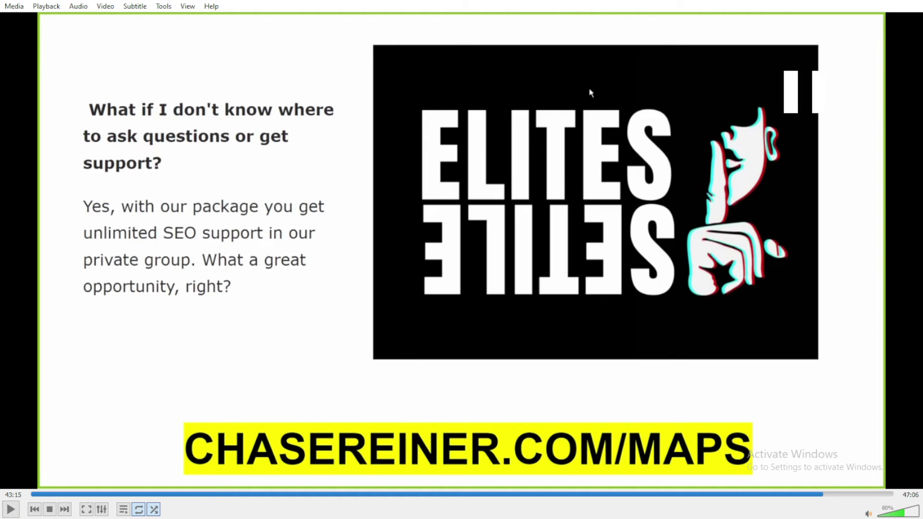
key(super)
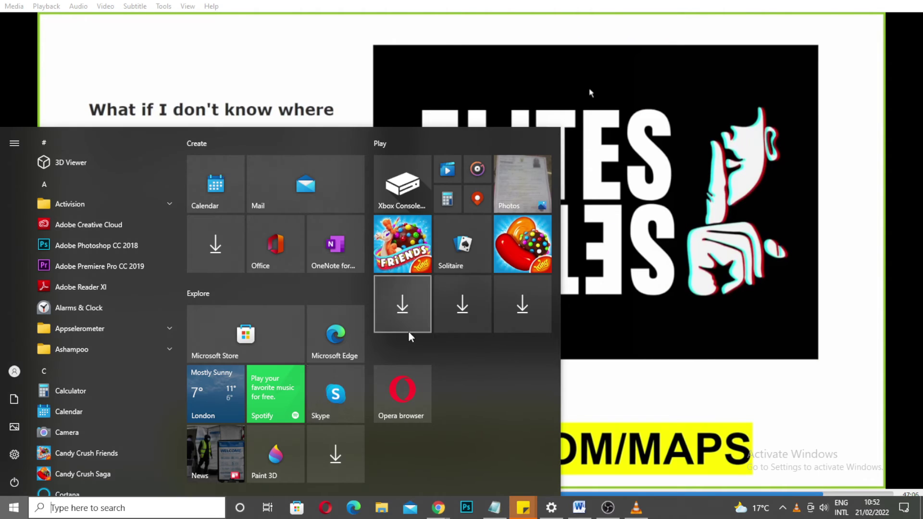
mouse_move(439, 507)
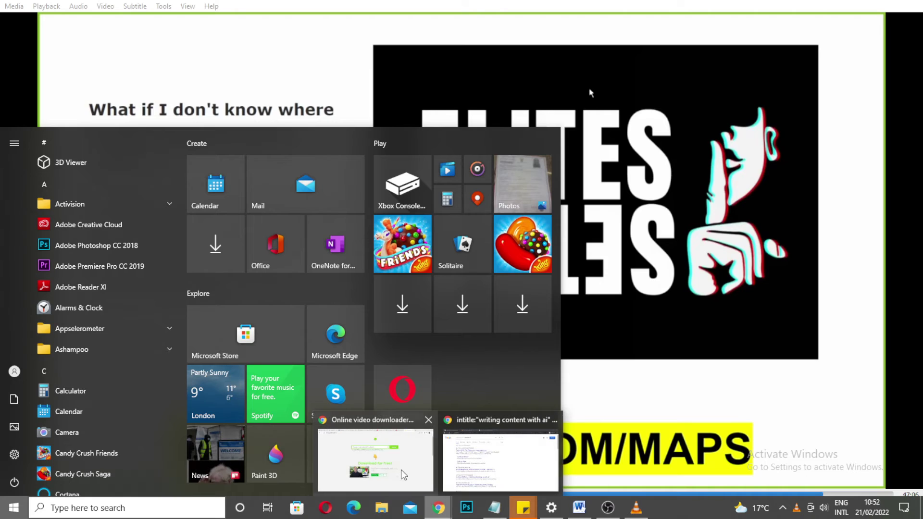
Step: Return to savefrom.net and browse the extra MP4 quality options, keeping MP4 720
click(385, 459)
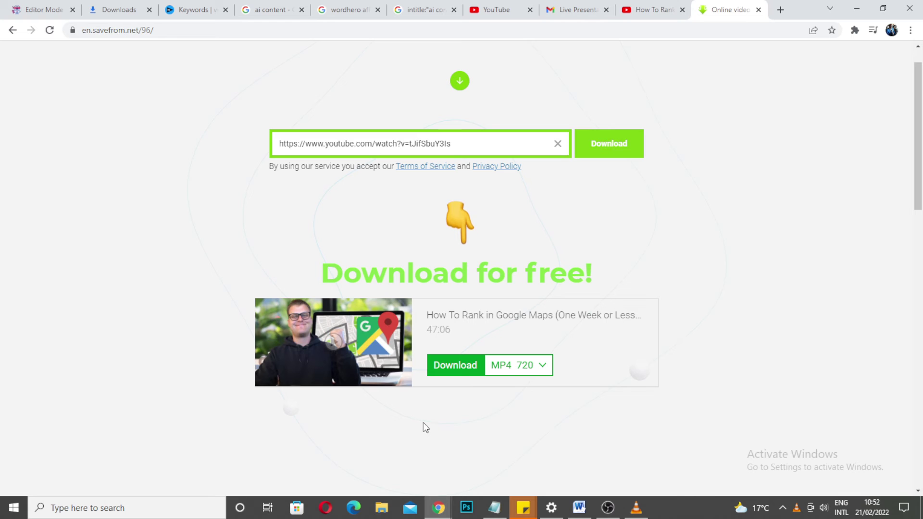
click(651, 7)
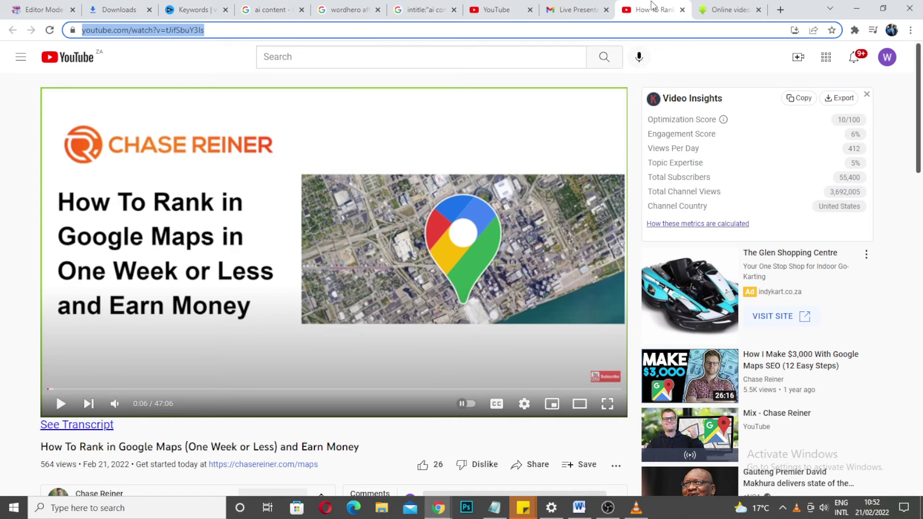
click(716, 11)
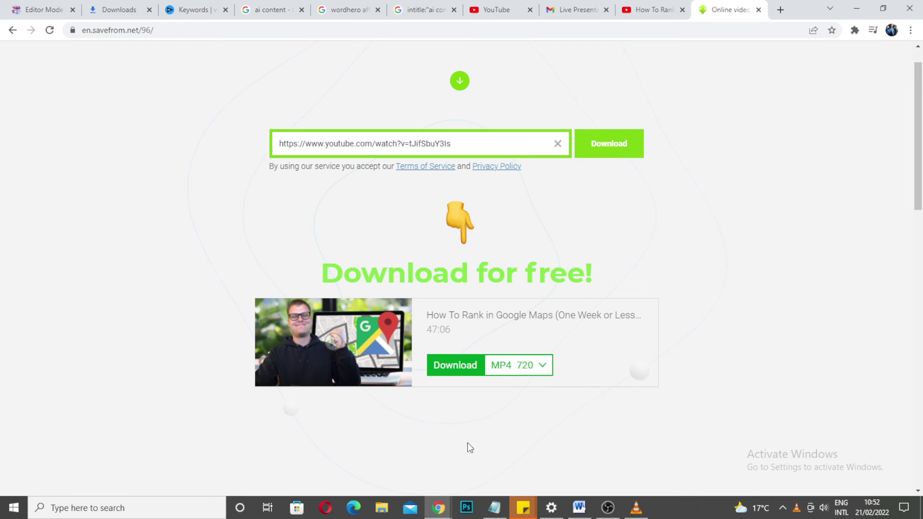
click(545, 368)
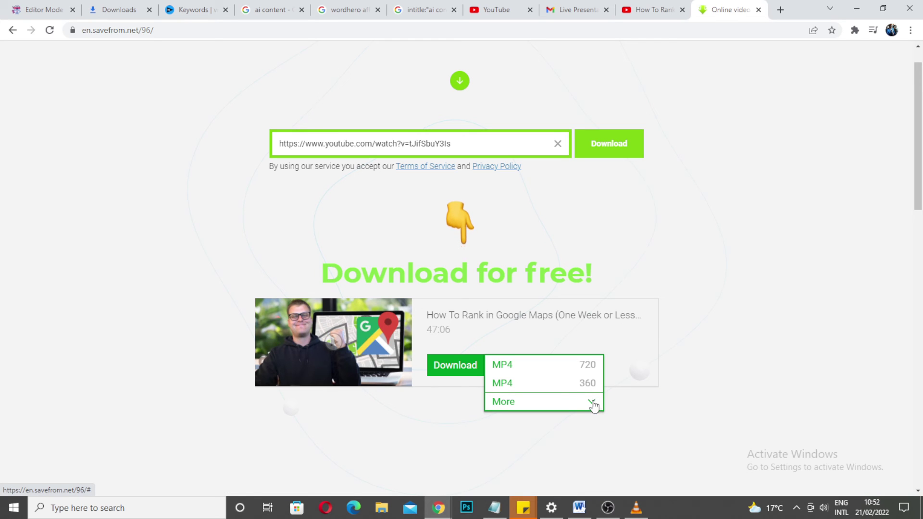
click(593, 404)
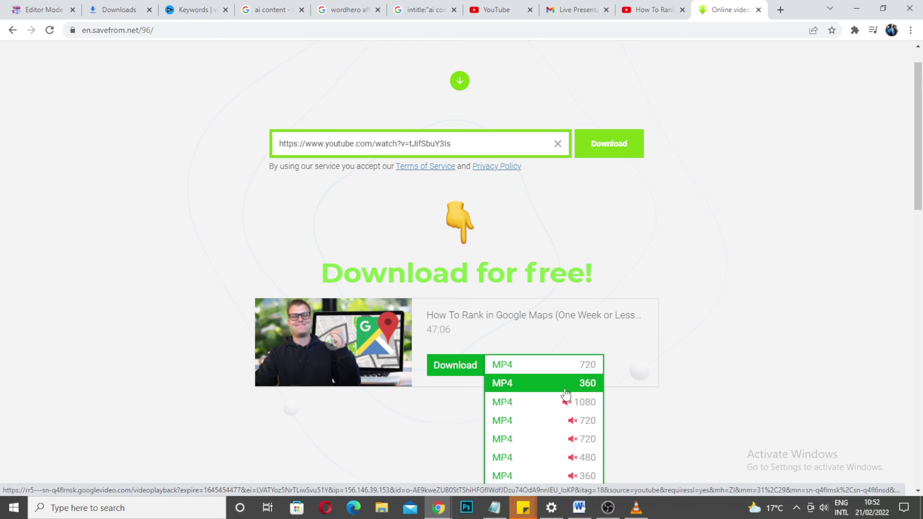
click(644, 361)
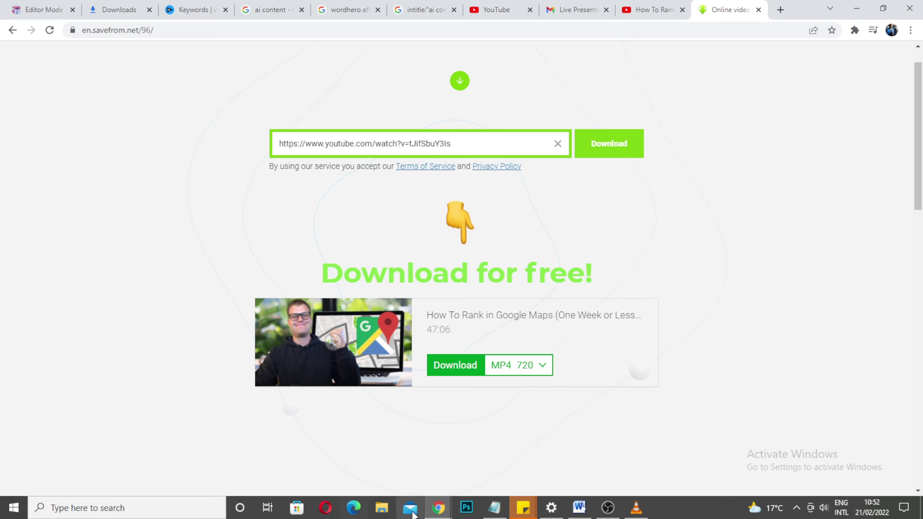
Step: Launch File Explorer and open Downloads, showing 568 items grouped by date
click(381, 509)
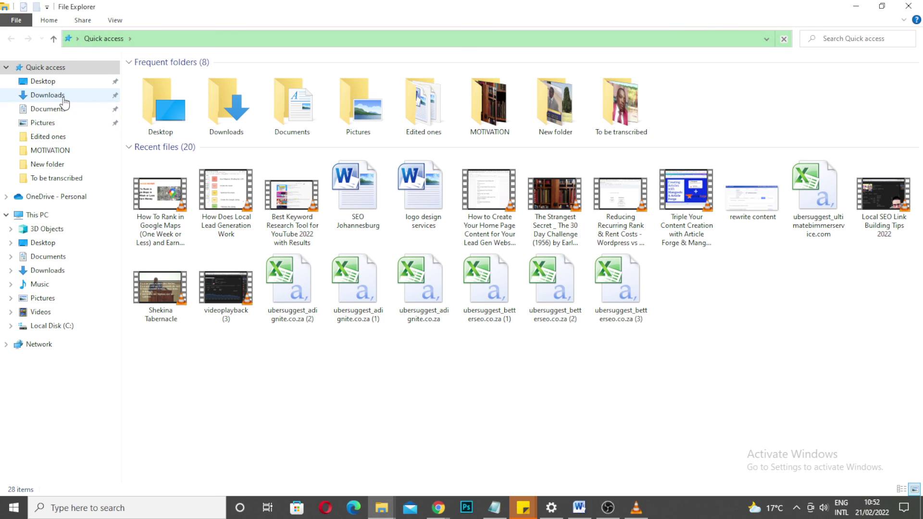
click(64, 100)
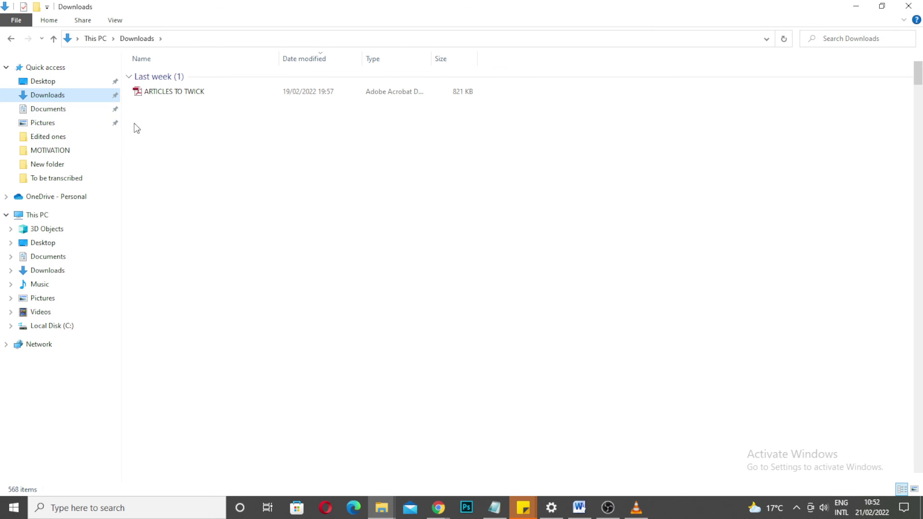